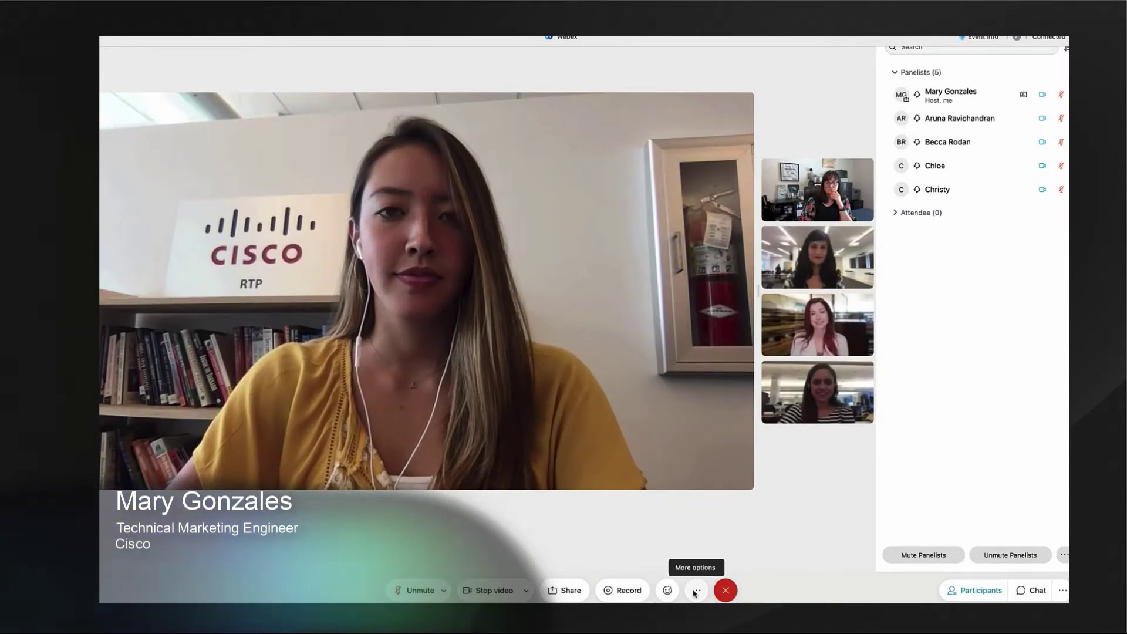
Step: Open the More options menu in the webinar's control bar
{"action": "left_click", "coordinate": [694, 592]}
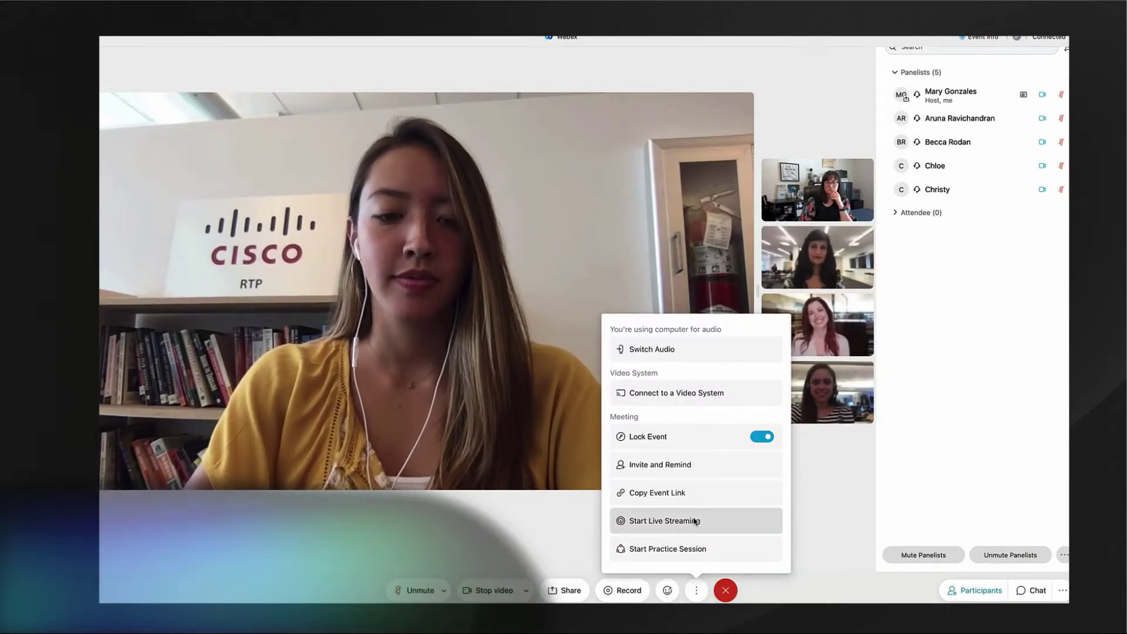
Step: Start live streaming to Other streaming services, naming the service Youtube
{"action": "left_click", "coordinate": [728, 521]}
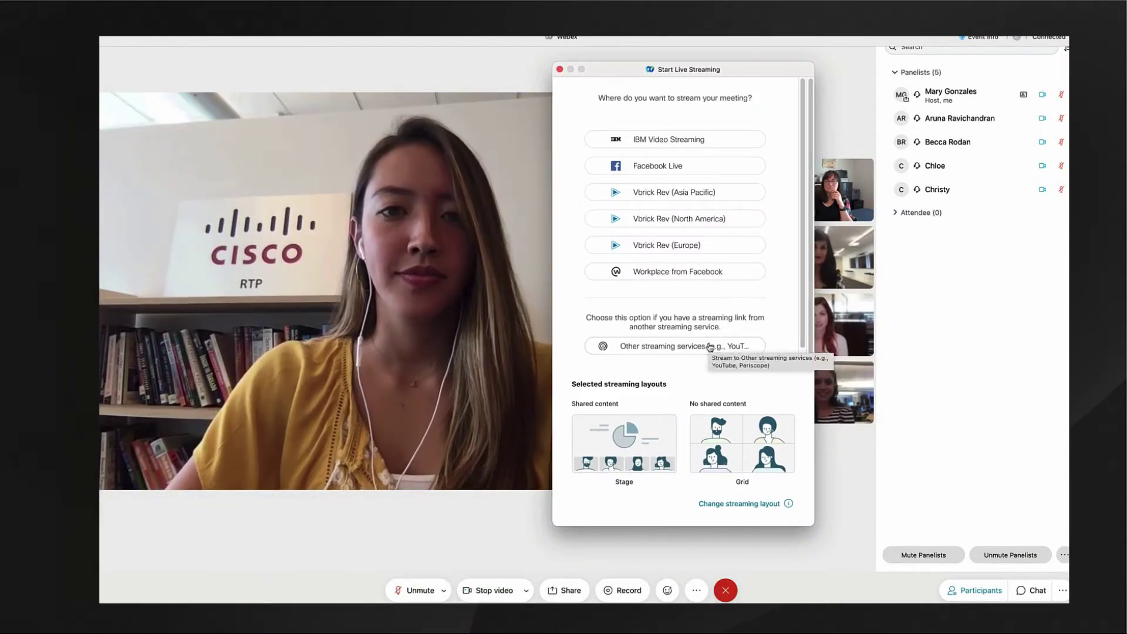
{"action": "left_click", "coordinate": [709, 345]}
{"action": "left_click", "coordinate": [618, 164]}
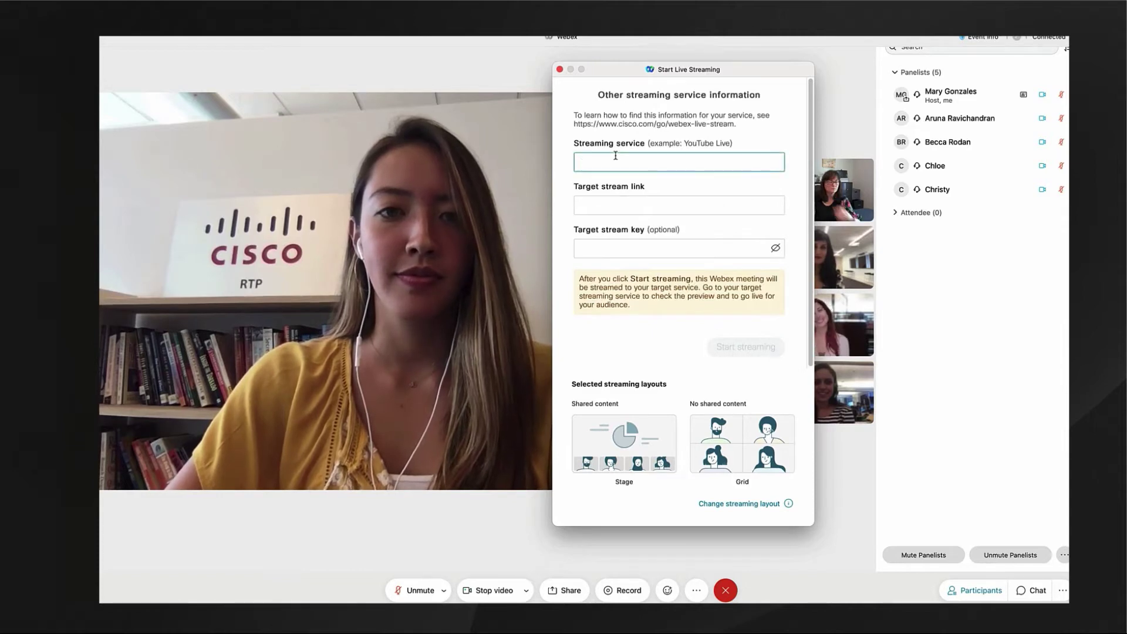
{"action": "type", "text": "Youtube"}
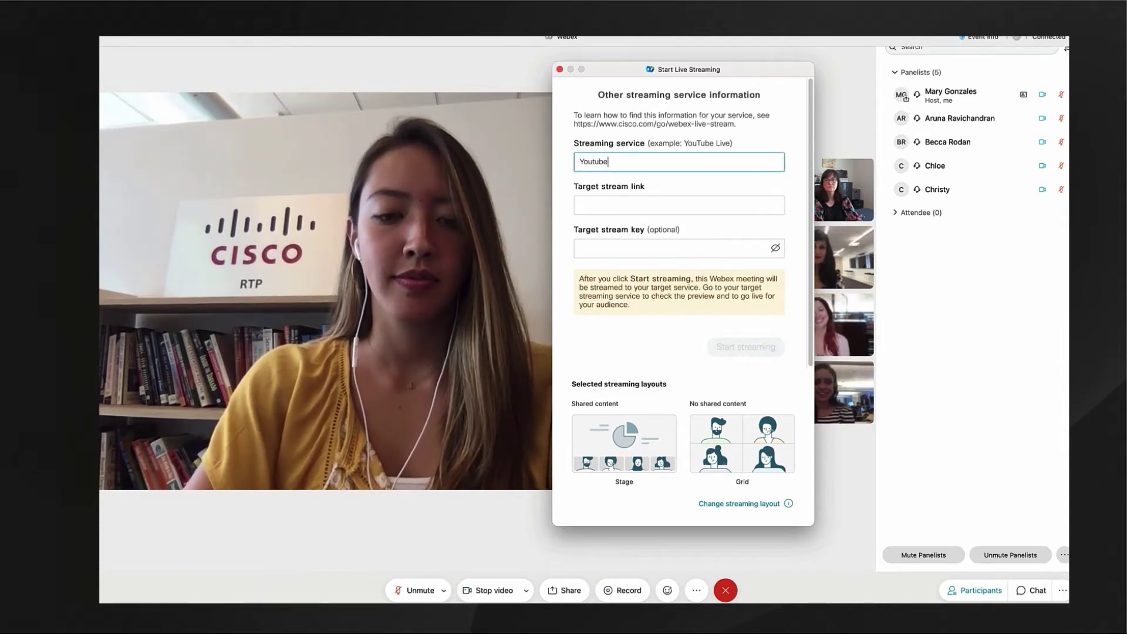
{"action": "key", "text": "Tab"}
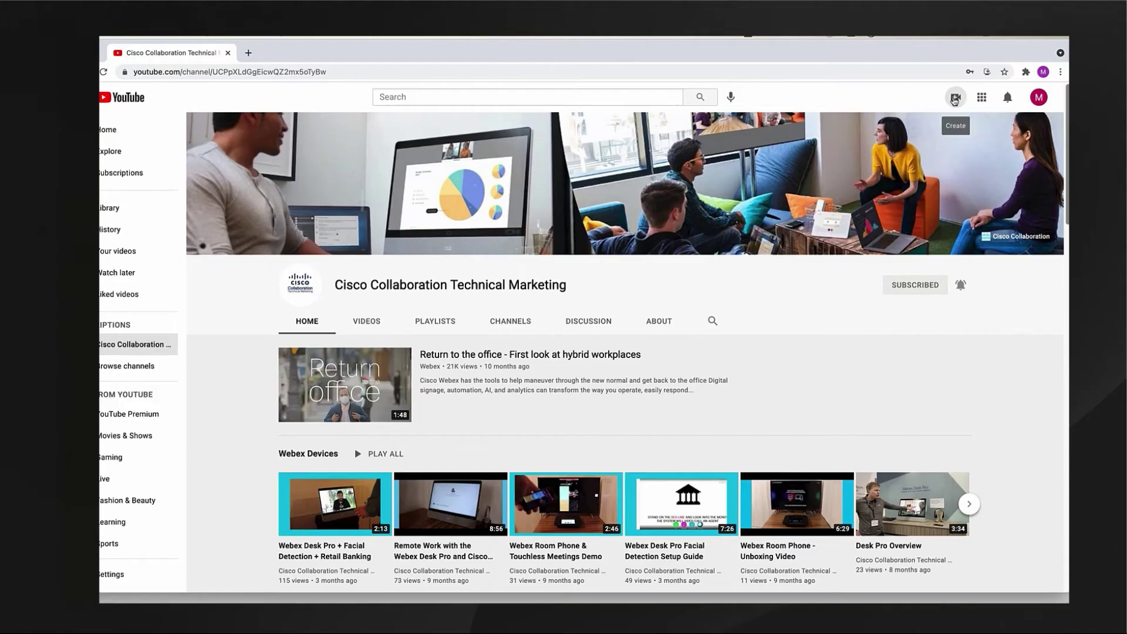
Step: Start a YouTube Create > Go live stream setup in YouTube Studio
{"action": "left_click", "coordinate": [955, 97]}
{"action": "left_click", "coordinate": [978, 144]}
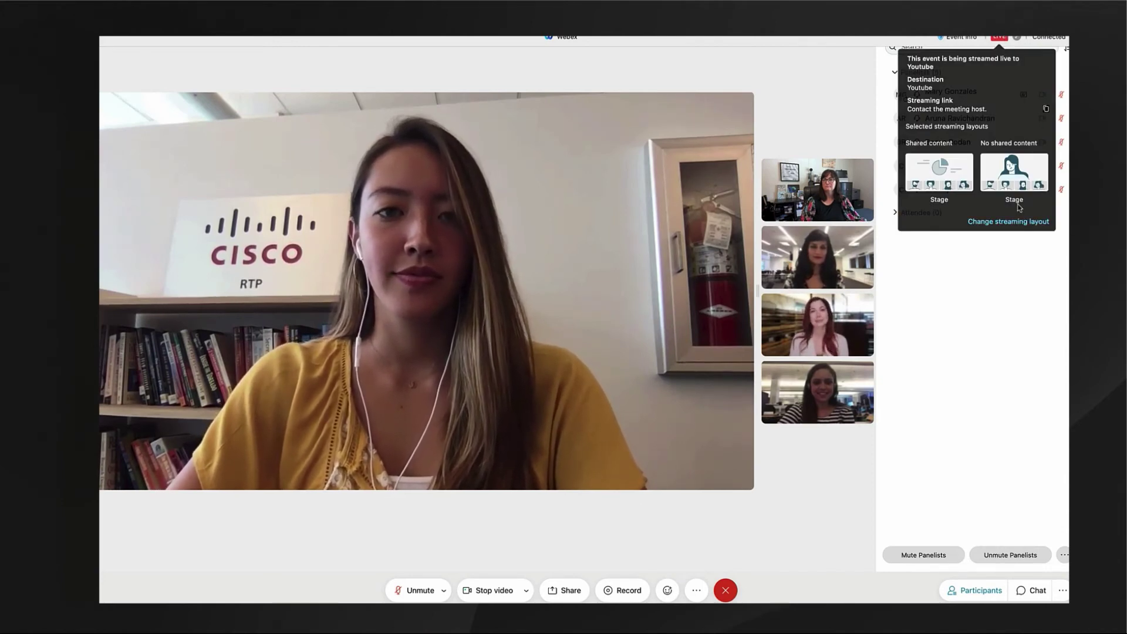
Step: Choose Stop Live Streaming from the webinar's More options menu
{"action": "left_click", "coordinate": [697, 593]}
{"action": "left_click", "coordinate": [692, 549]}
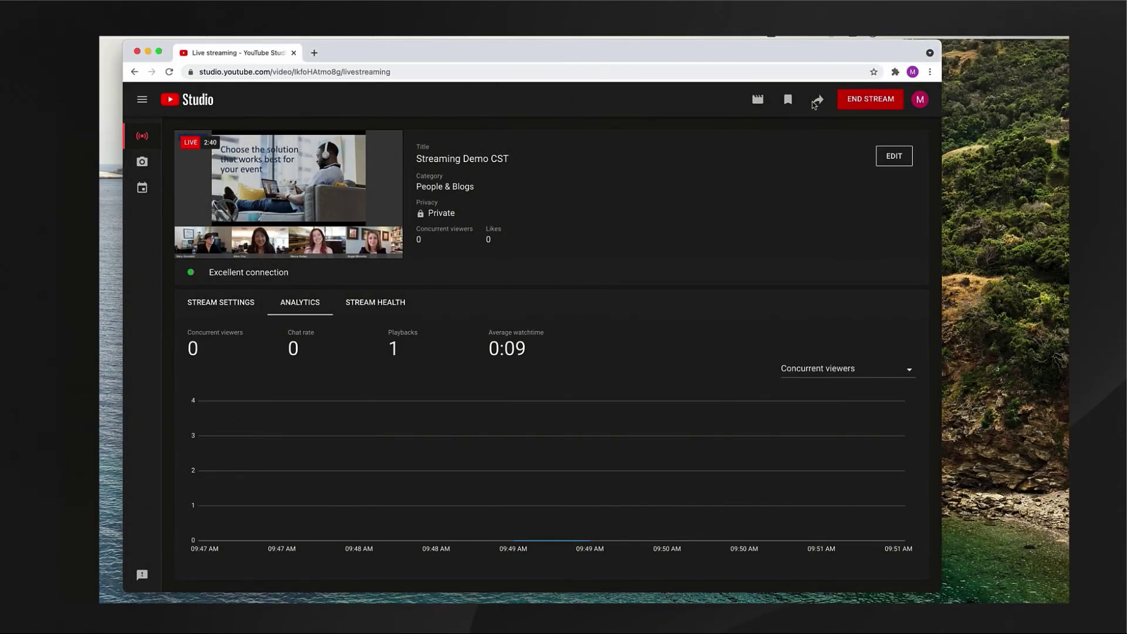
Step: Copy the Streaming Demo CST livestream link and open a new browser tab
{"action": "left_click", "coordinate": [817, 101]}
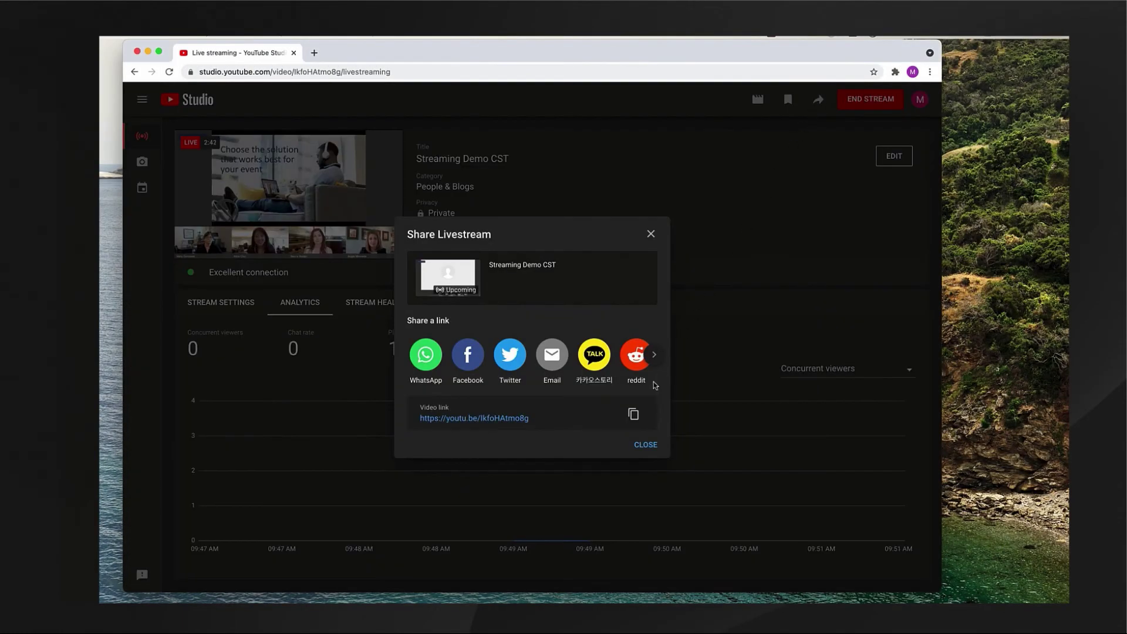
{"action": "left_click", "coordinate": [635, 414]}
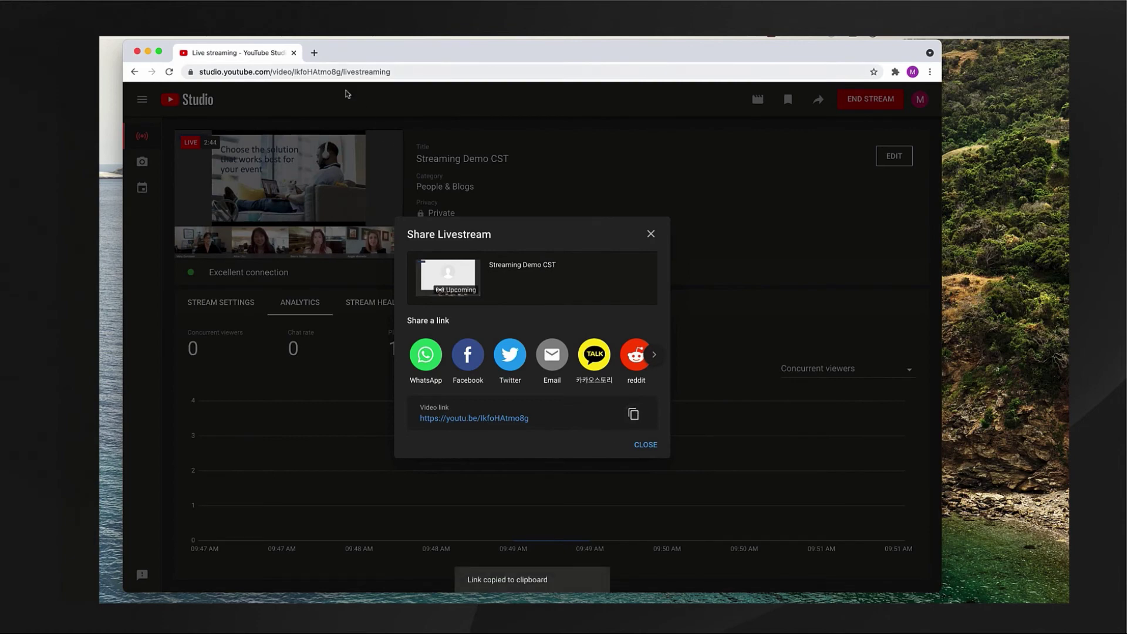
{"action": "left_click", "coordinate": [313, 53]}
Step: Paste the copied youtu.be livestream link into the new tab and load it
{"action": "left_click", "coordinate": [352, 72]}
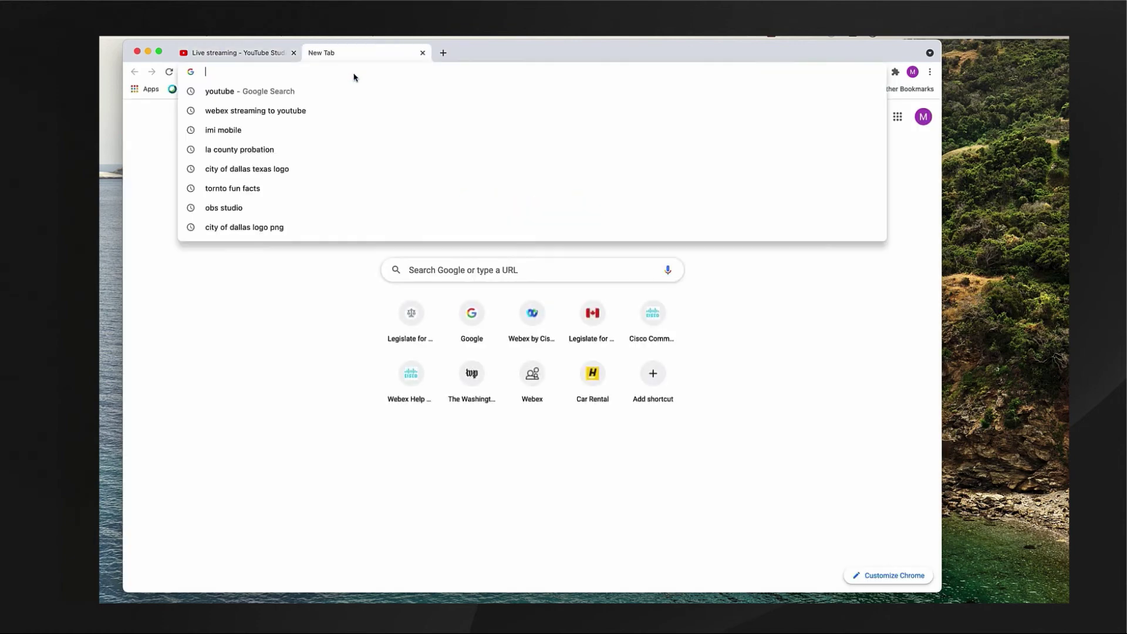
{"action": "key", "text": "super+v"}
{"action": "key", "text": "Return"}
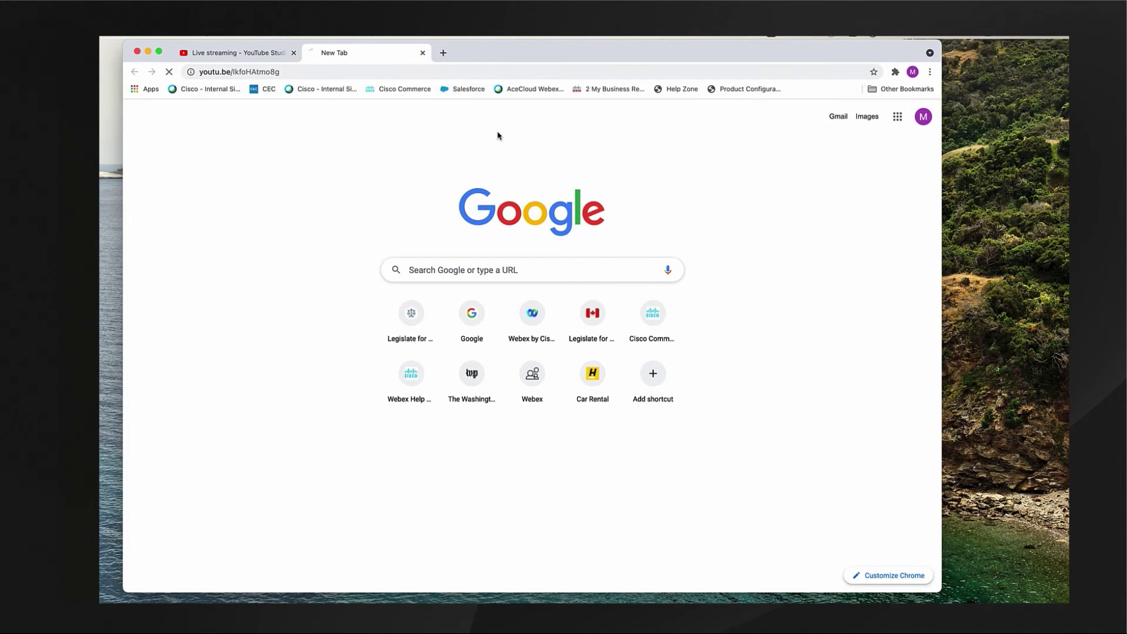